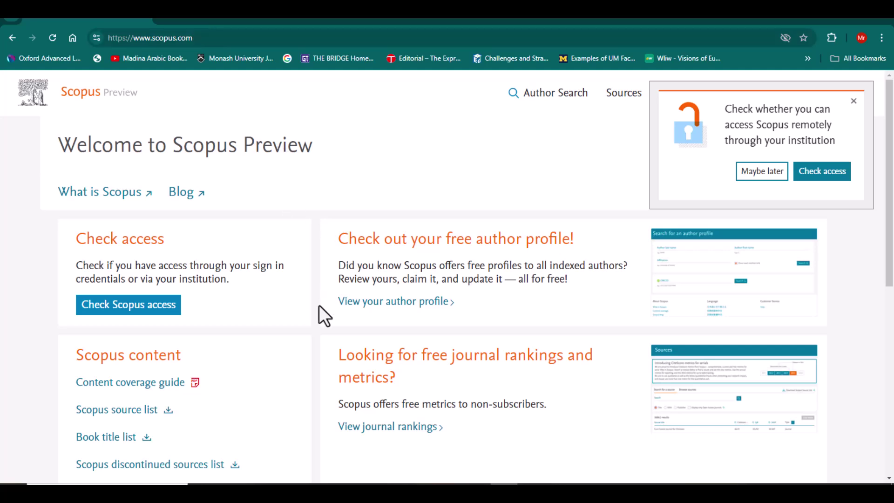
pyautogui.scroll(-2, 319, 314)
pyautogui.scroll(2, 319, 305)
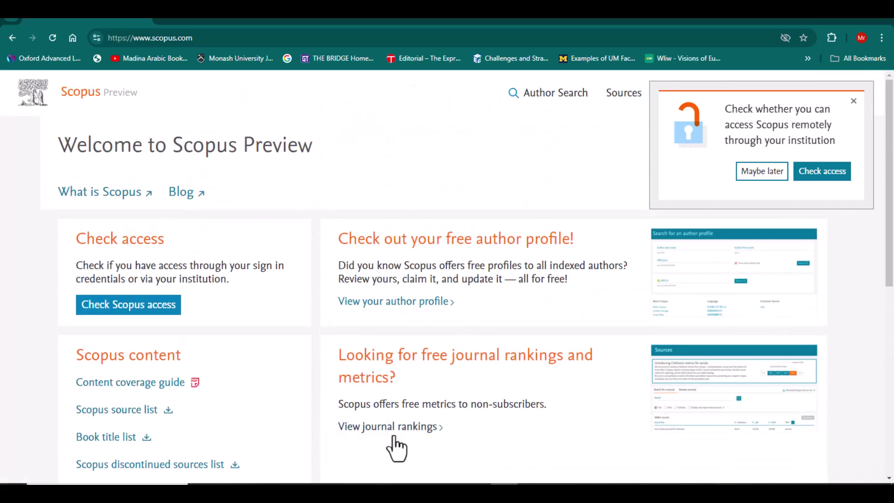
# Open the Scopus Sources list, then copy online ISSN 1936-4490 from the Wiley tab
pyautogui.click(395, 447)
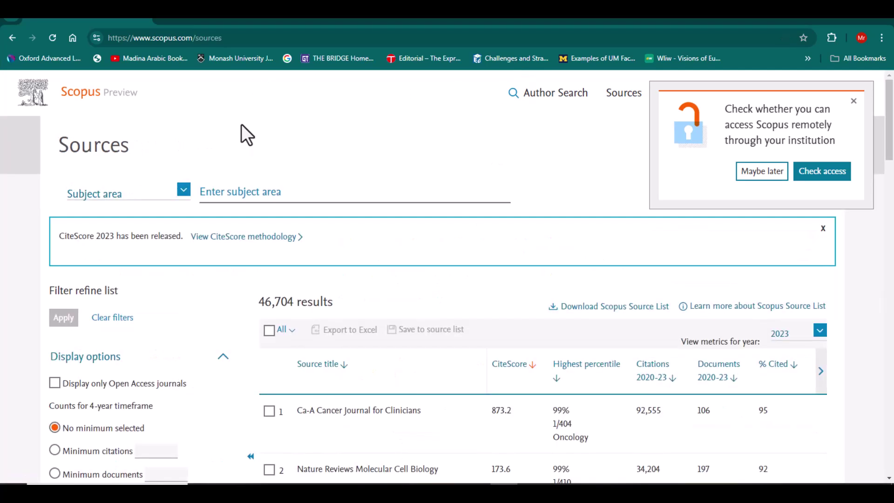
pyautogui.click(184, 191)
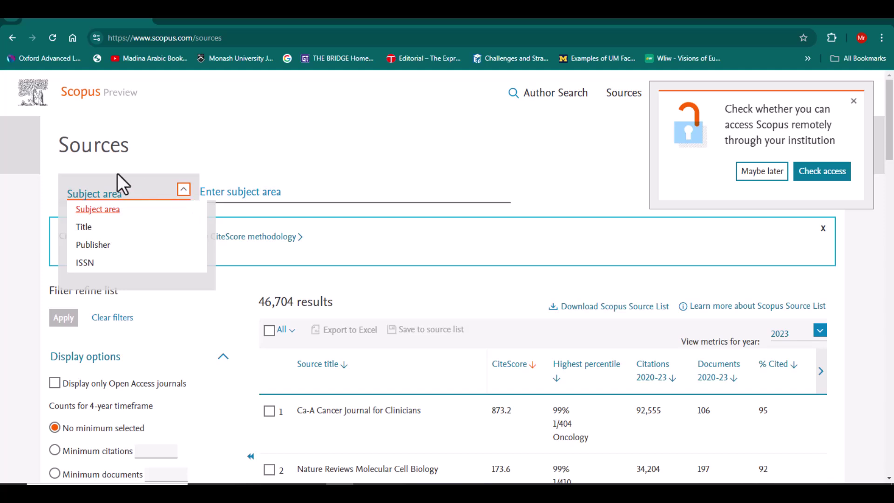
pyautogui.click(203, 23)
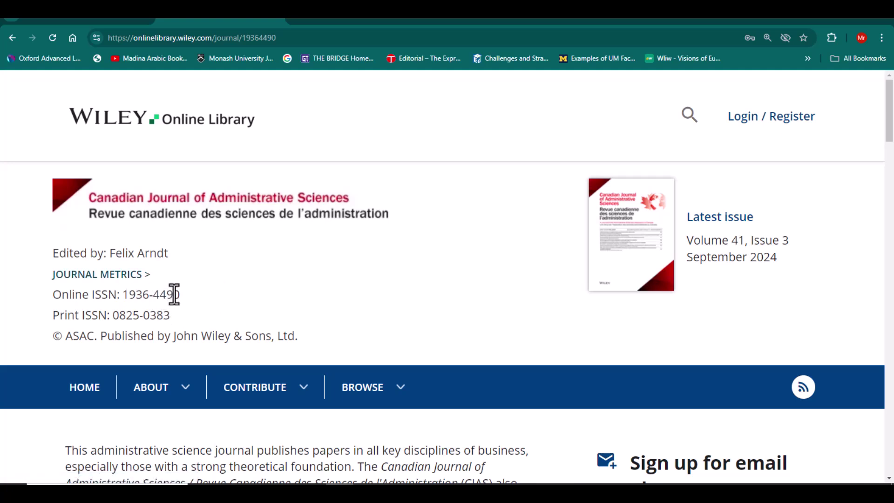
pyautogui.moveTo(180, 297); pyautogui.dragTo(131, 297)
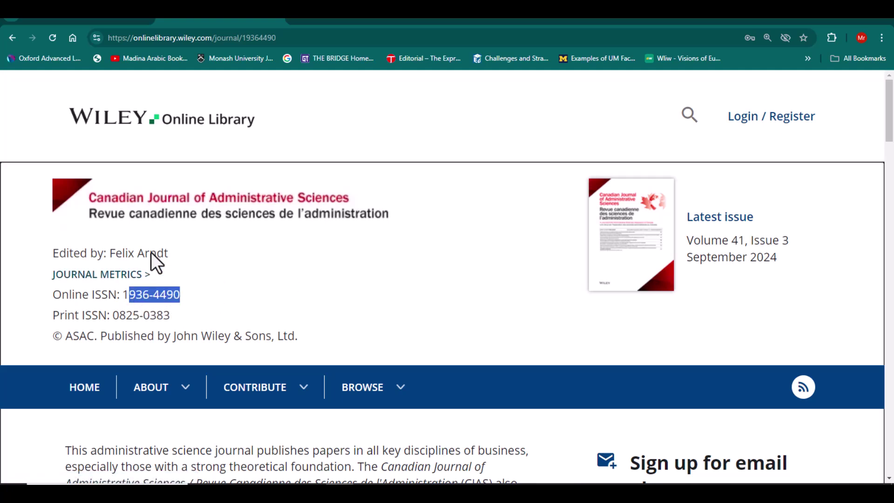
pyautogui.hotkey('ctrl', 'shift', 'Tab')
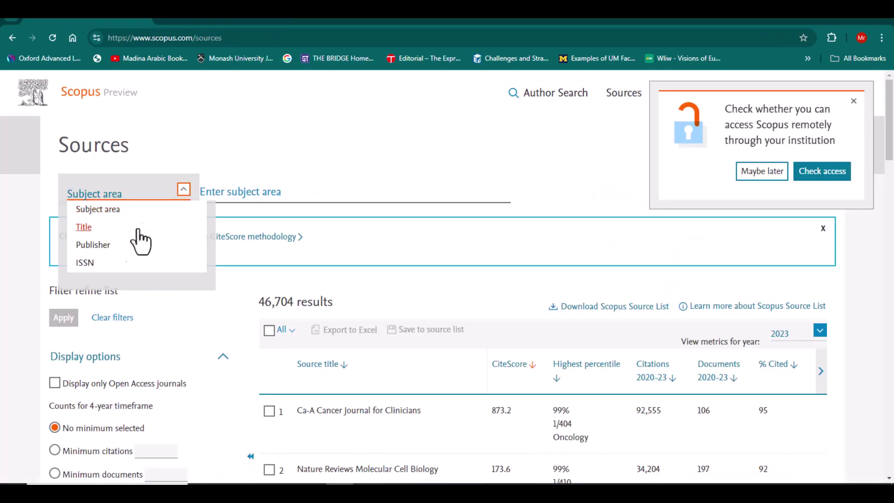
pyautogui.click(82, 268)
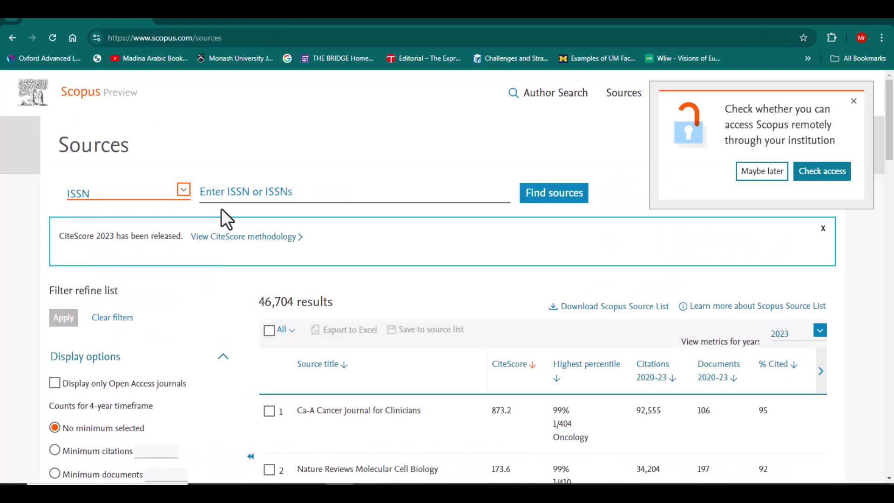
pyautogui.click(254, 196)
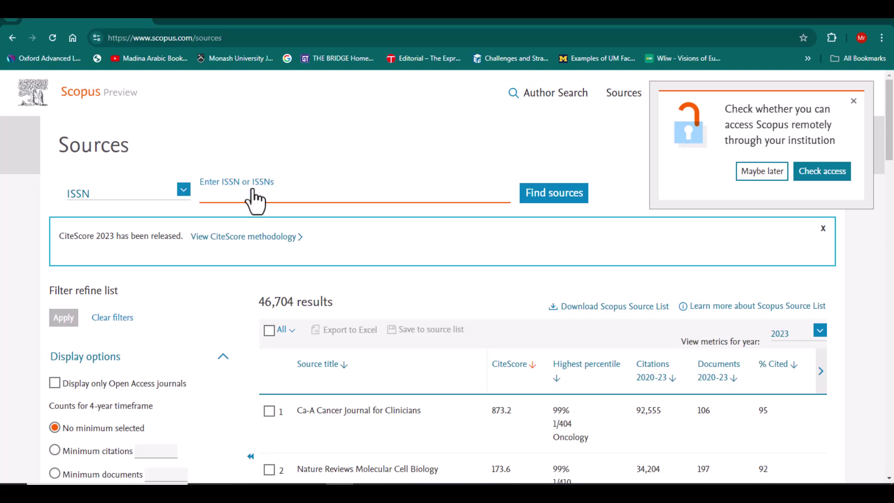
pyautogui.write('1936-4490')
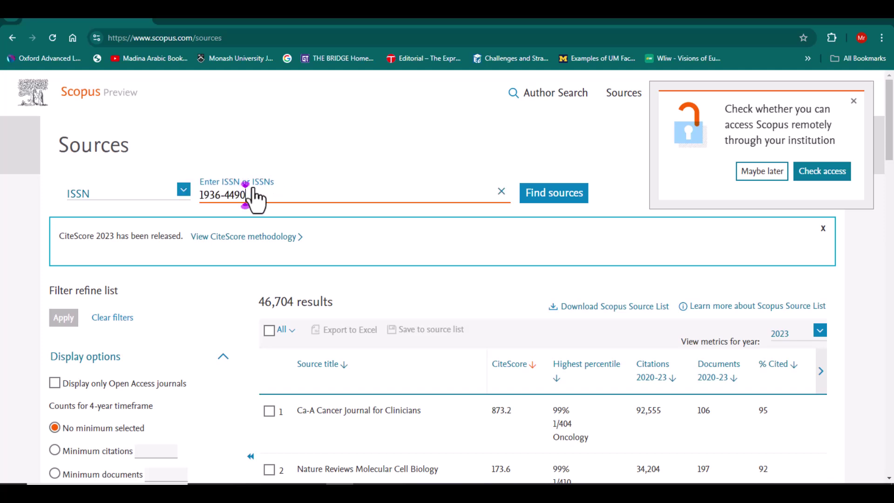
pyautogui.click(570, 207)
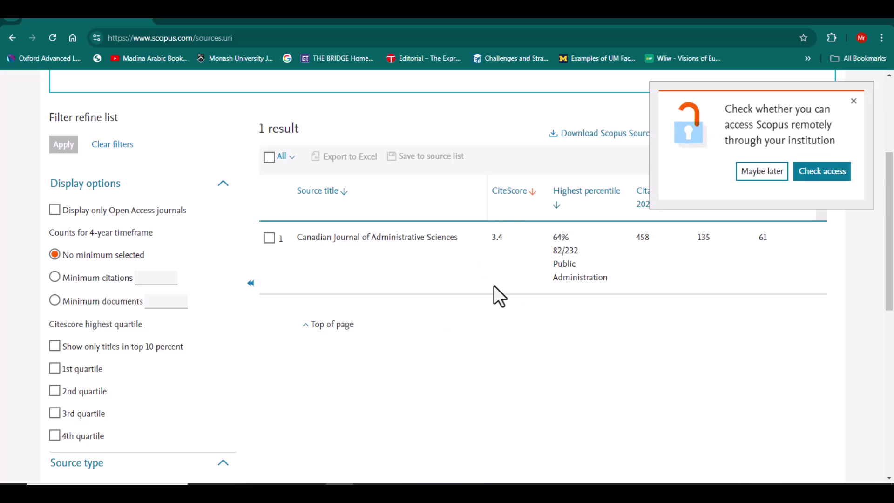
pyautogui.scroll(1, 575, 351)
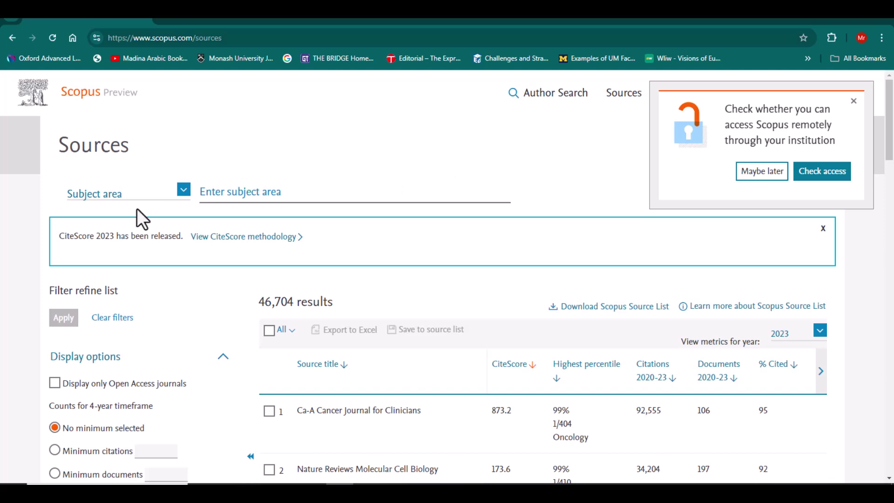
# Tick Organizational Behavior and Human Resource Management under Business, Management and Accounting
pyautogui.click(319, 201)
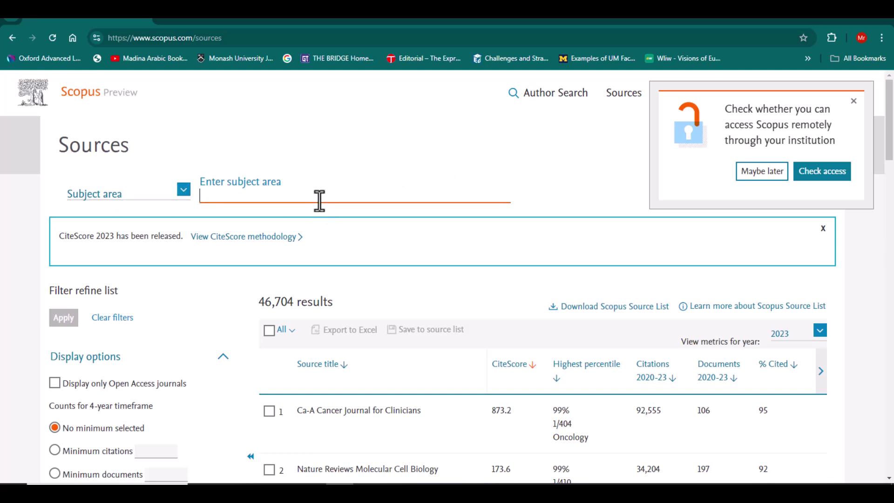
pyautogui.click(419, 201)
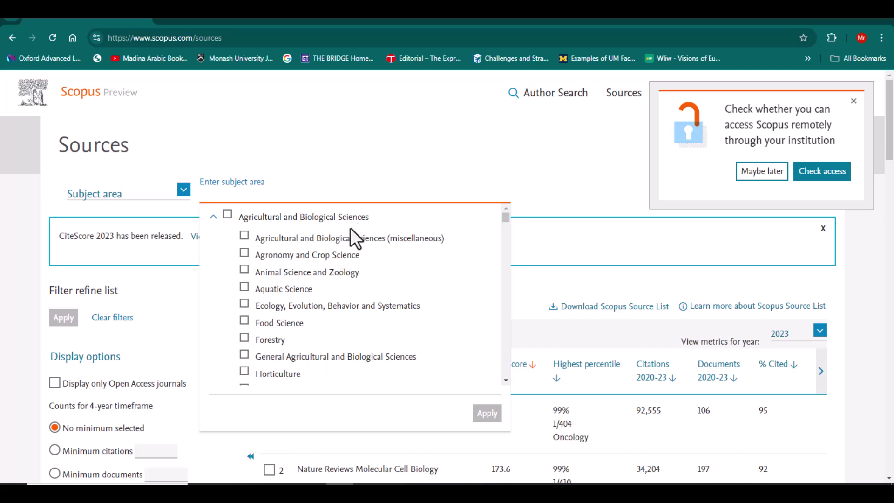
pyautogui.scroll(-5, 350, 227)
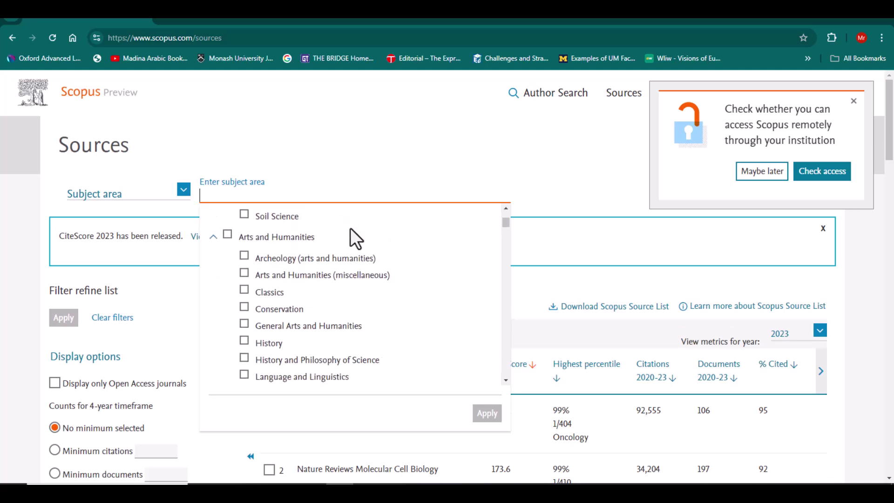
pyautogui.scroll(-2, 350, 227)
pyautogui.scroll(1, 350, 229)
pyautogui.scroll(-2, 350, 229)
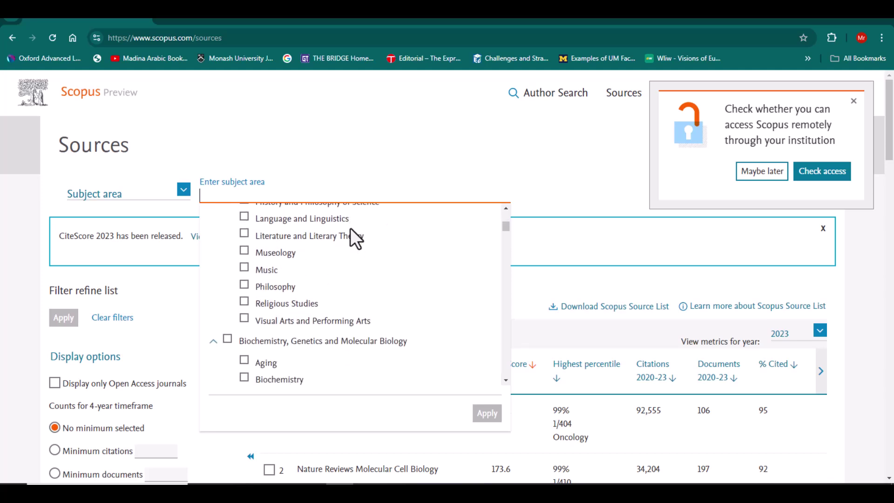
pyautogui.scroll(-1, 350, 227)
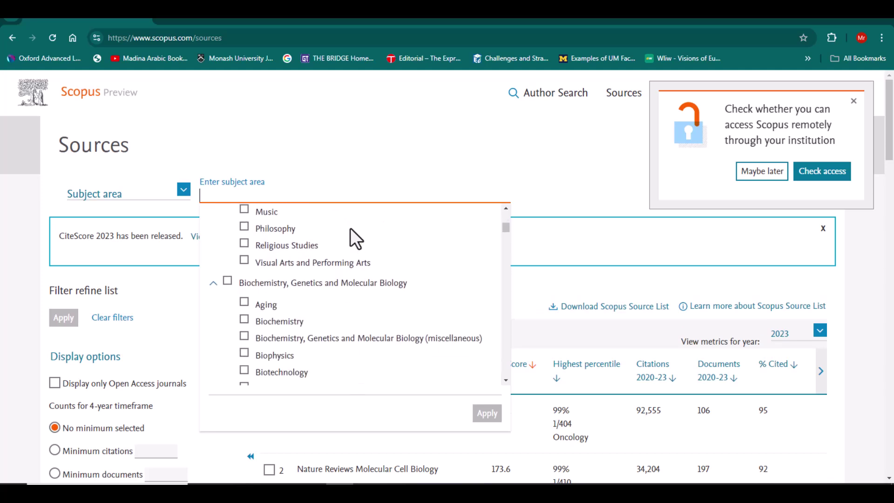
pyautogui.scroll(-1, 350, 228)
pyautogui.scroll(-2, 350, 228)
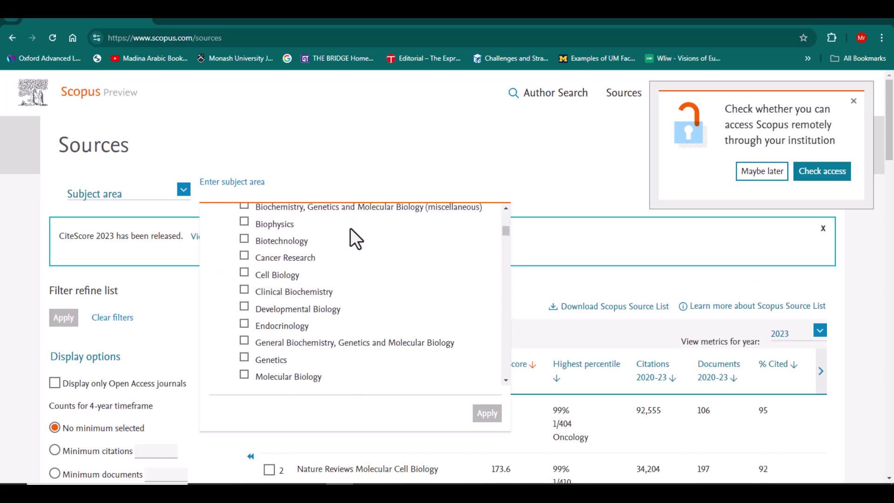
pyautogui.scroll(-1, 350, 228)
pyautogui.scroll(-2, 350, 228)
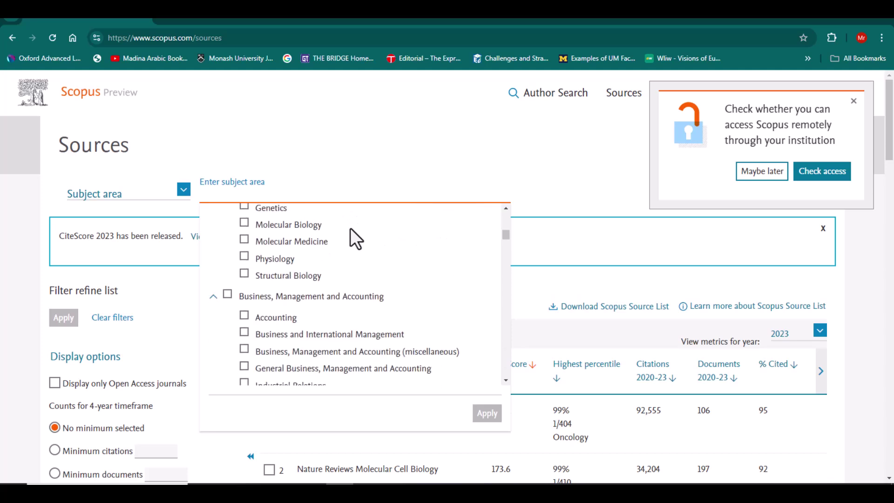
pyautogui.scroll(-1, 350, 228)
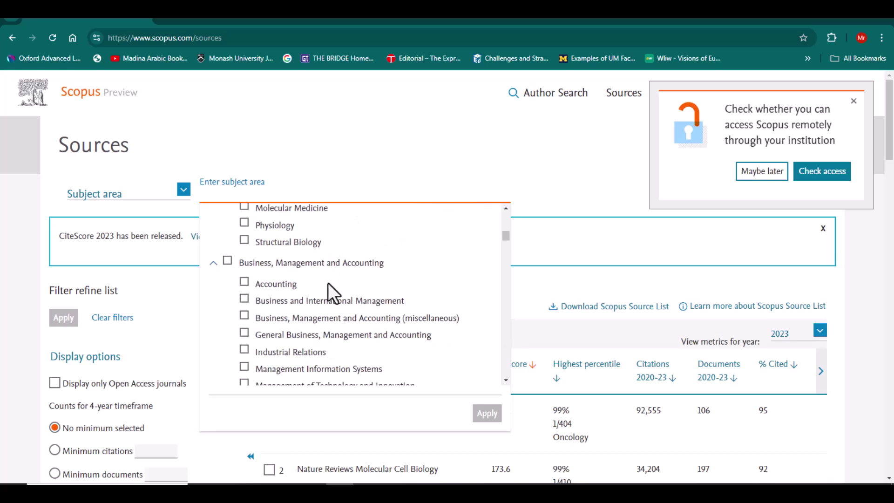
pyautogui.scroll(-2, 328, 287)
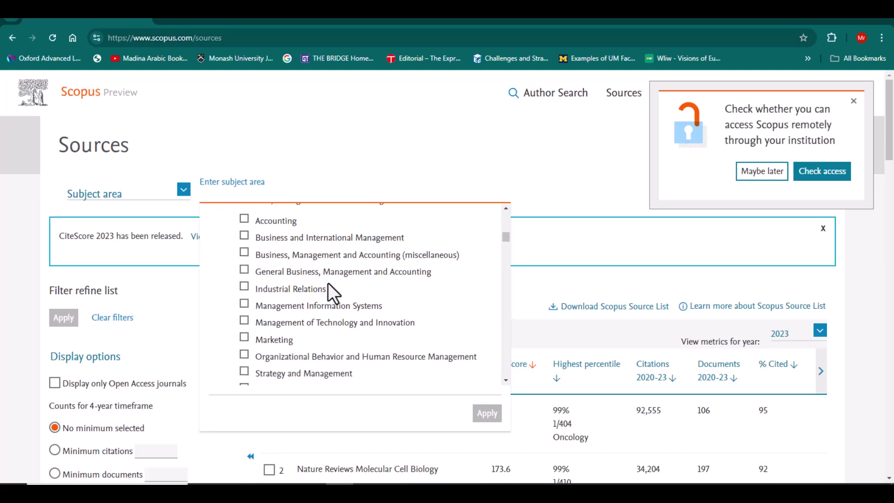
pyautogui.click(246, 357)
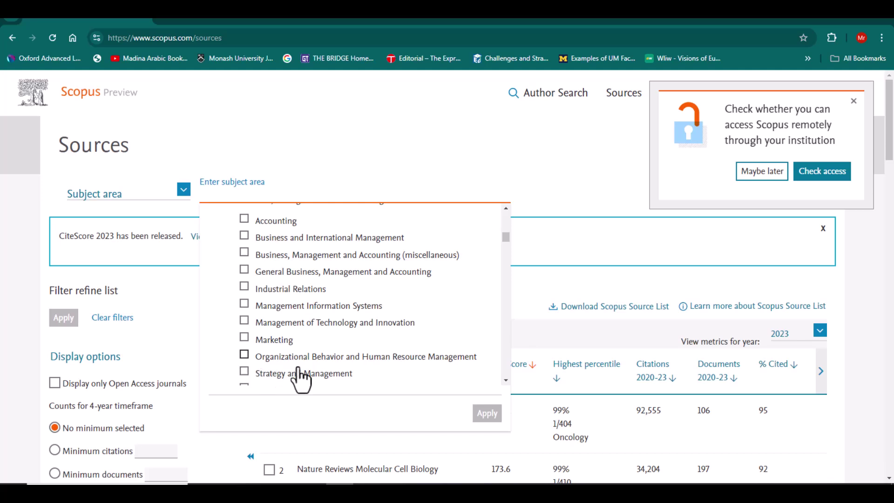
# Apply the subject filter and tick the 1st and 2nd CiteScore quartiles for 153 results
pyautogui.click(486, 412)
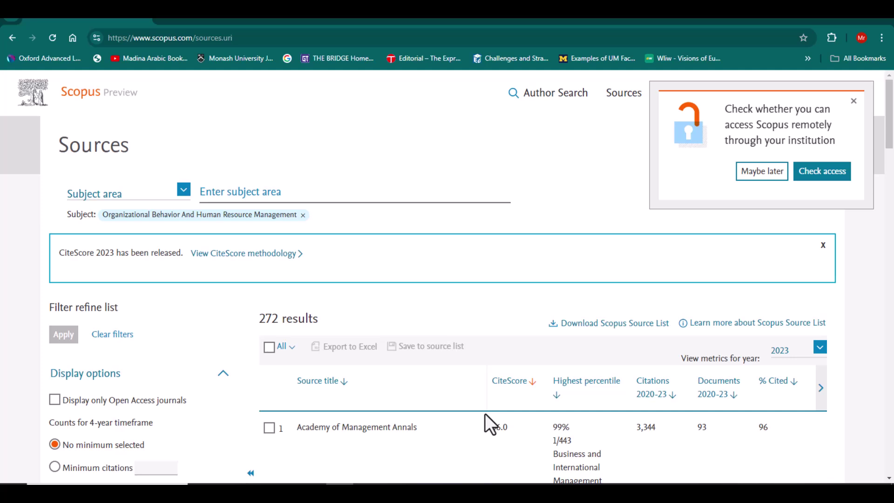
pyautogui.scroll(-3, 489, 425)
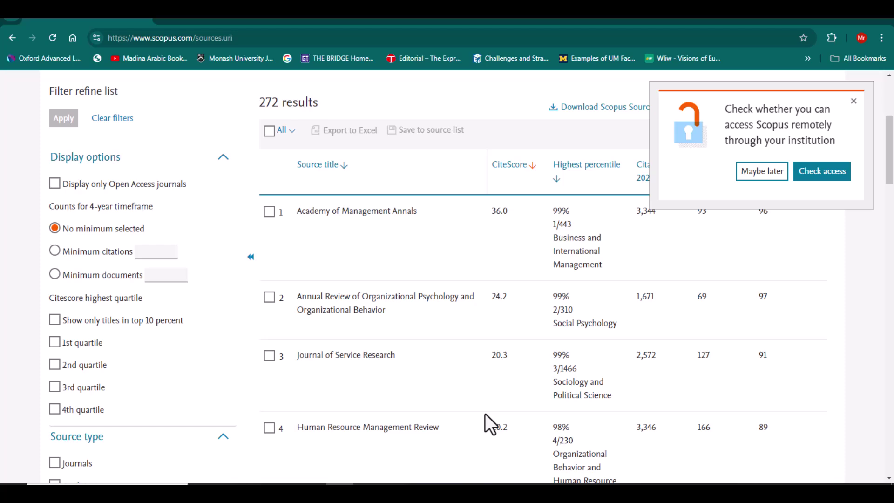
pyautogui.scroll(3, 426, 125)
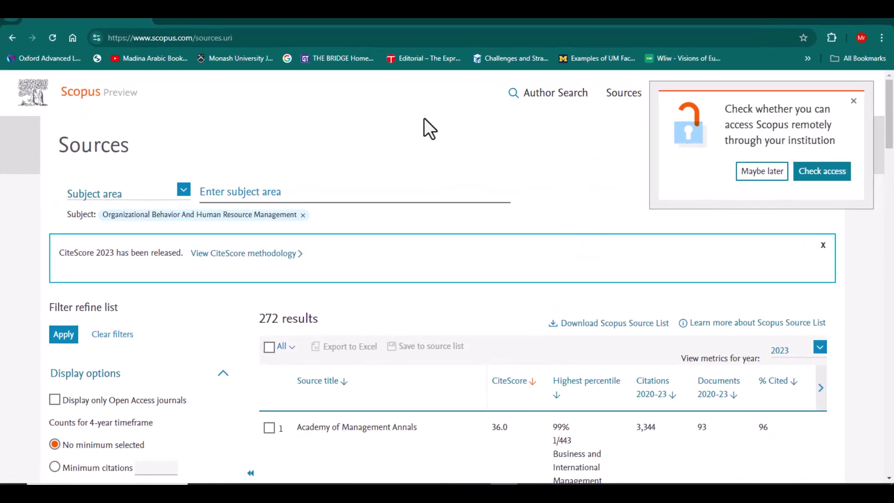
pyautogui.scroll(-3, 339, 272)
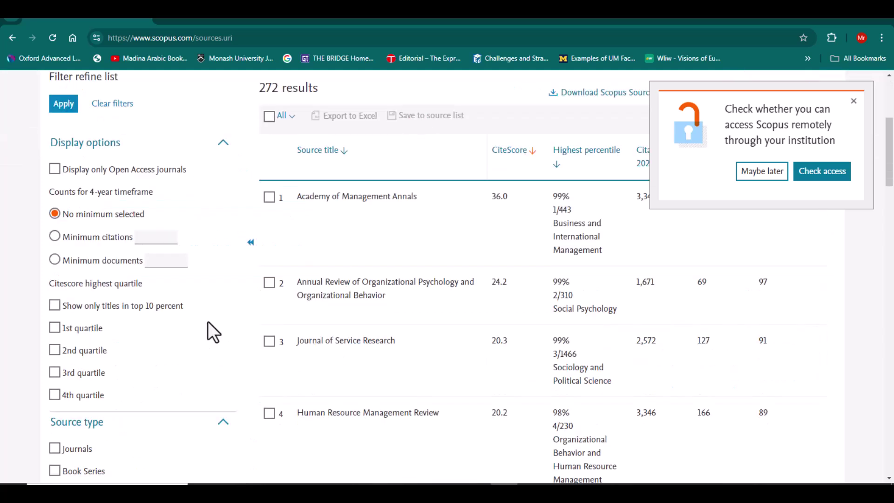
pyautogui.click(55, 351)
pyautogui.click(55, 328)
pyautogui.scroll(-2, 69, 329)
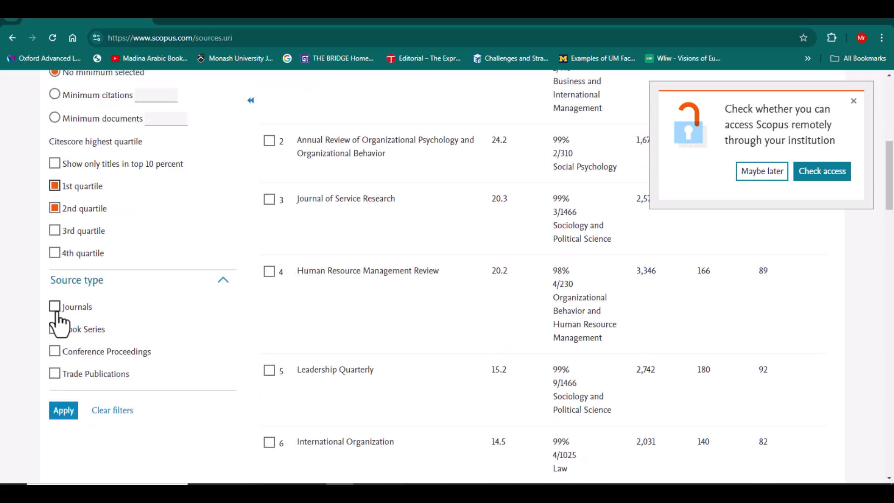
pyautogui.scroll(5, 210, 106)
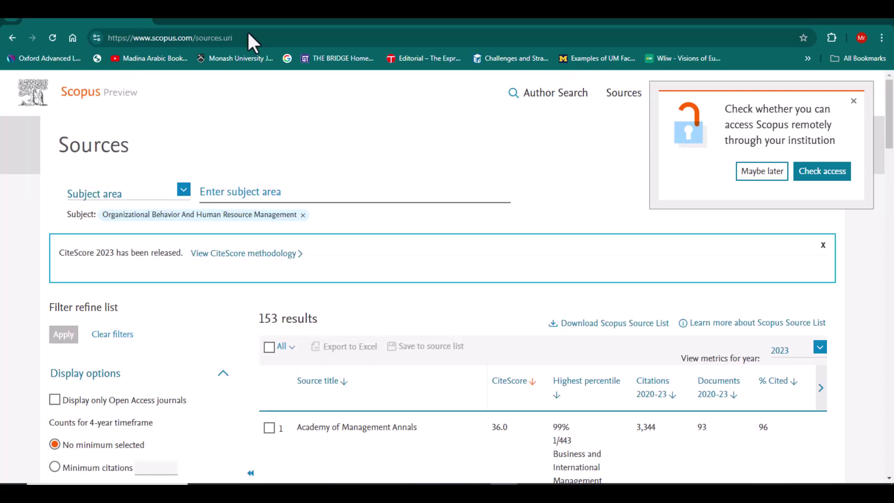